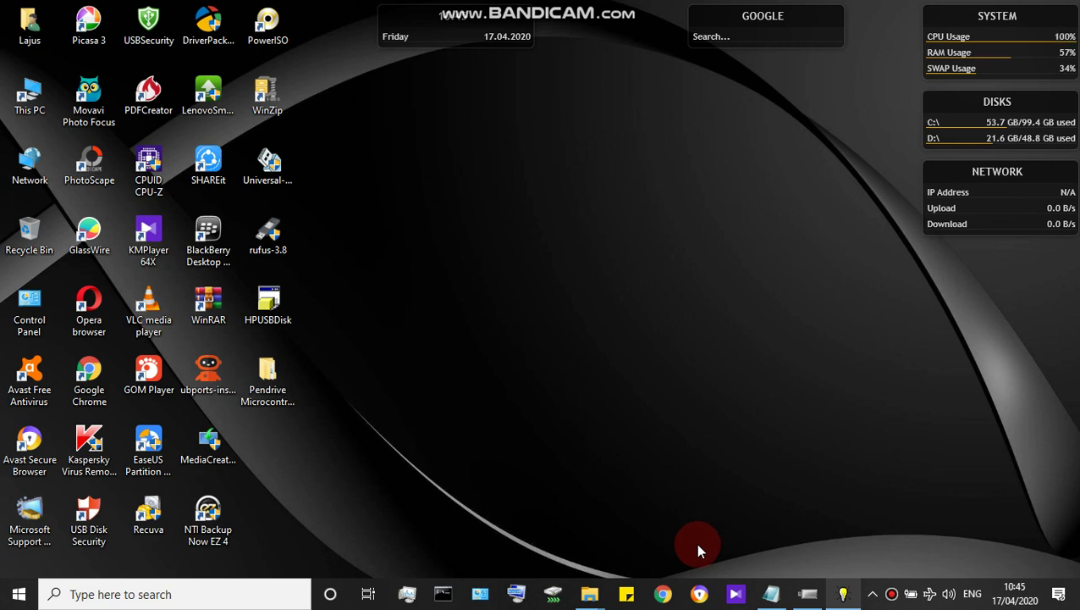
Switch to ChipGenius and review the G: flash disk's VID and PID, device vendor, manufacturer and controller part number
{"action": "left_click", "coordinate": [807, 595]}
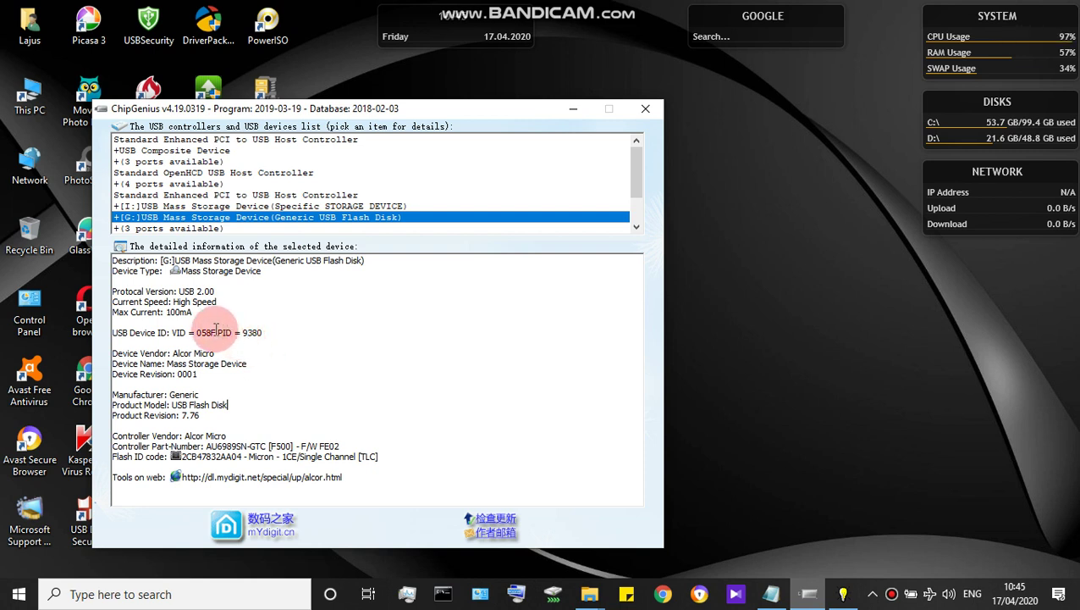
{"action": "left_click_drag", "start_coordinate": [264, 332], "coordinate": [171, 331]}
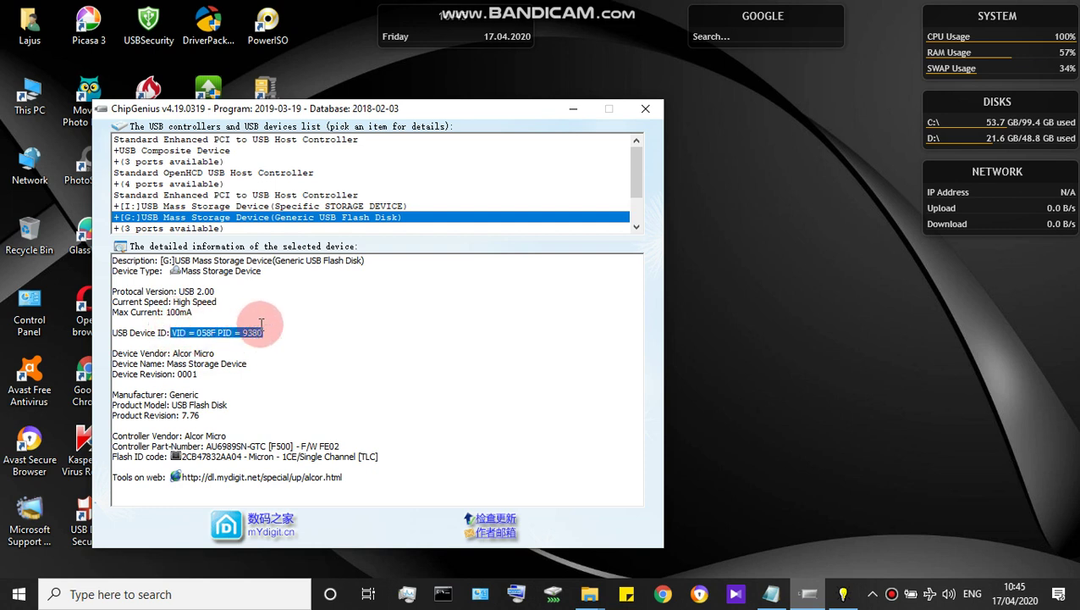
{"action": "left_click_drag", "start_coordinate": [217, 353], "coordinate": [126, 355]}
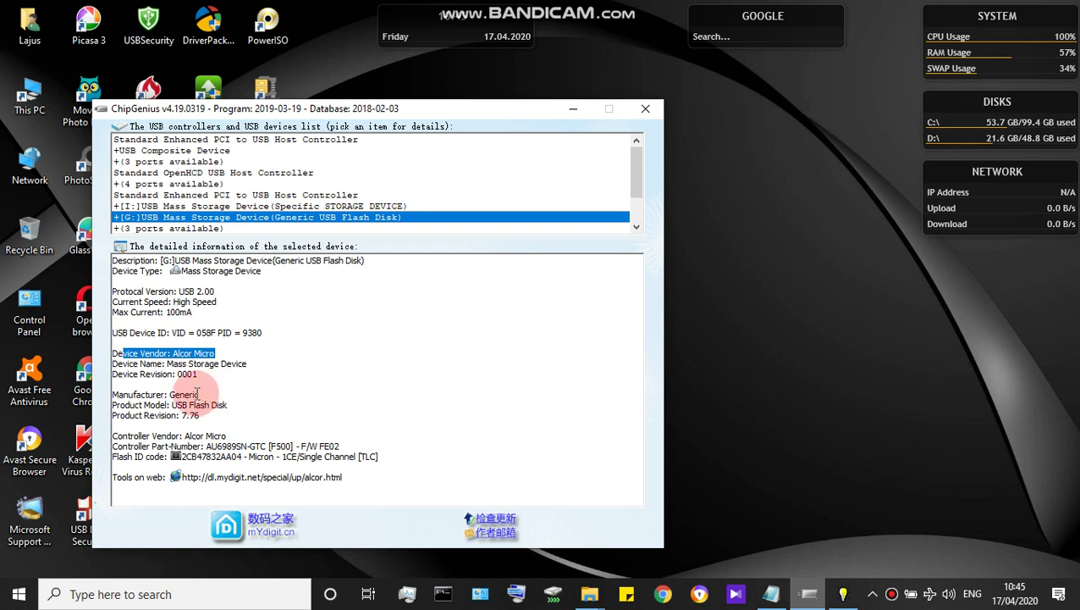
{"action": "left_click_drag", "start_coordinate": [201, 395], "coordinate": [170, 395]}
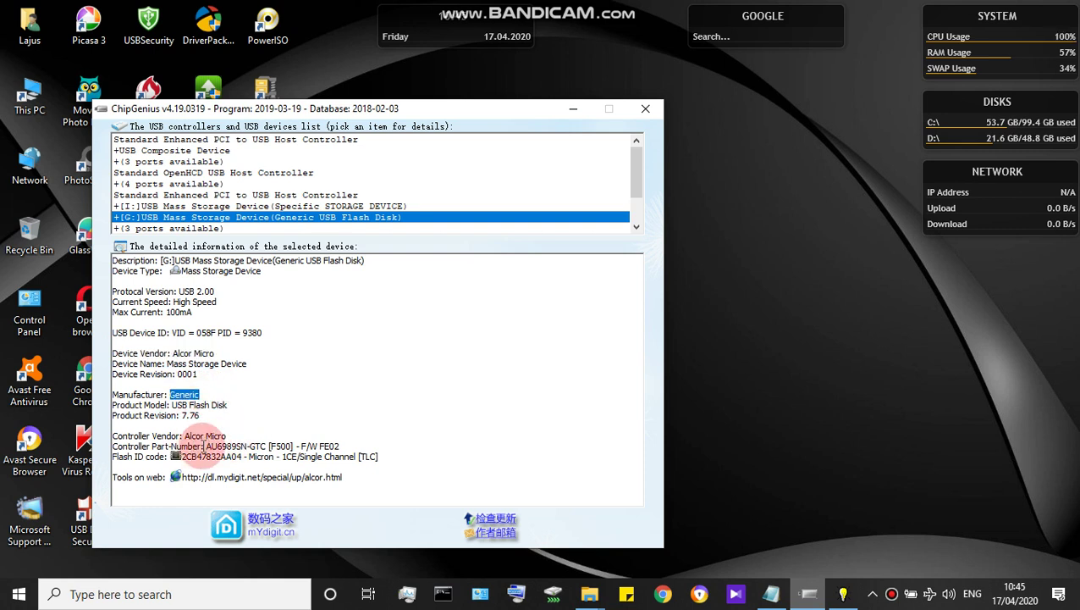
{"action": "left_click", "coordinate": [207, 446]}
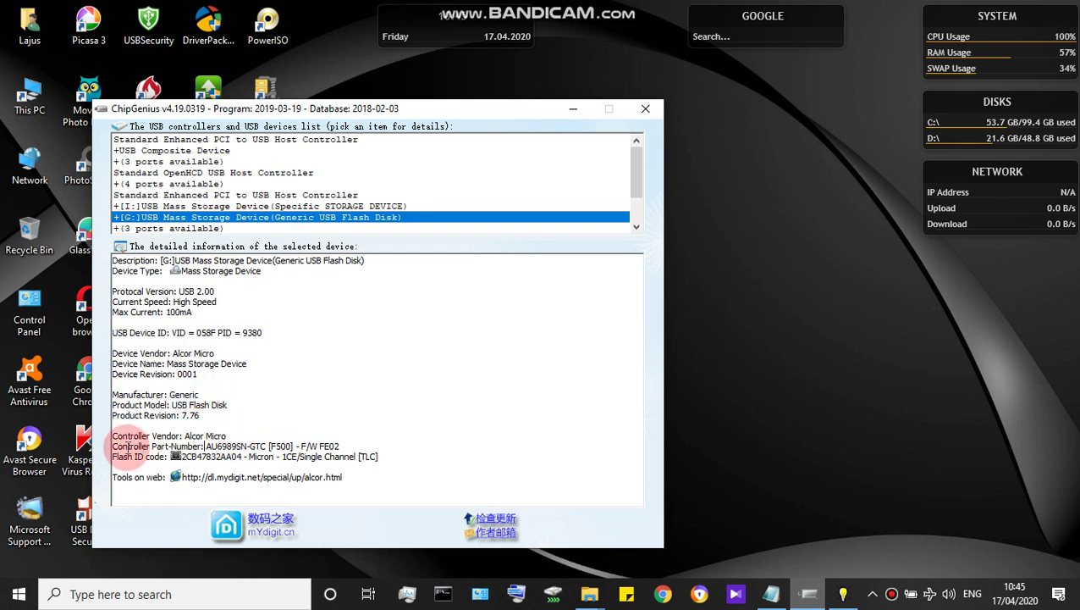
{"action": "left_click_drag", "start_coordinate": [119, 447], "coordinate": [265, 445]}
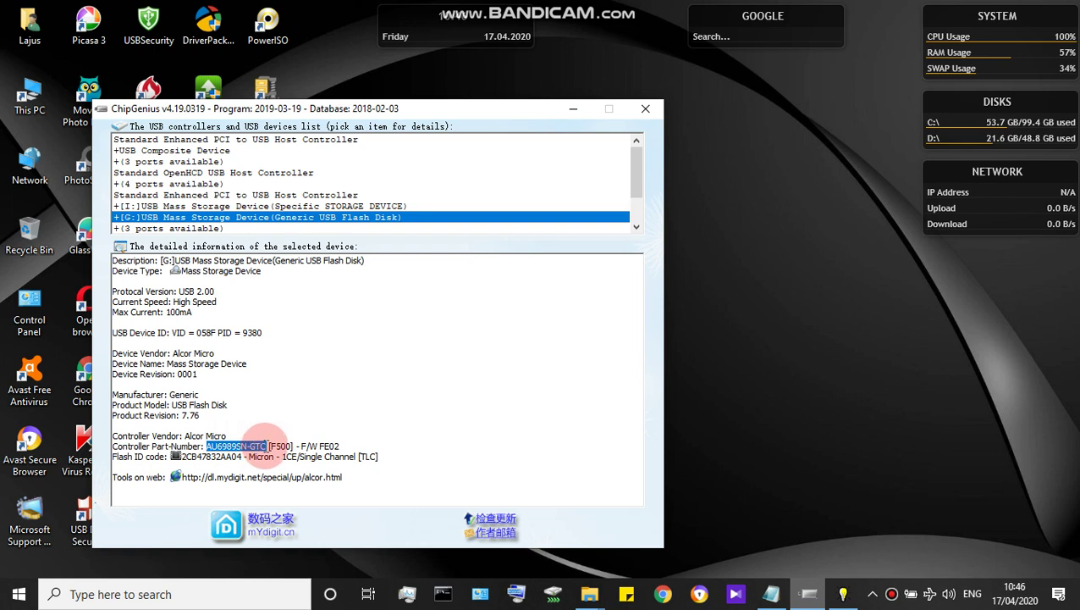
Check the flash ID code, device vendor and controller part number in the device details, and minimize ChipGenius
{"action": "left_click", "coordinate": [185, 463]}
{"action": "left_click_drag", "start_coordinate": [184, 458], "coordinate": [243, 458]}
{"action": "double_click", "coordinate": [194, 458]}
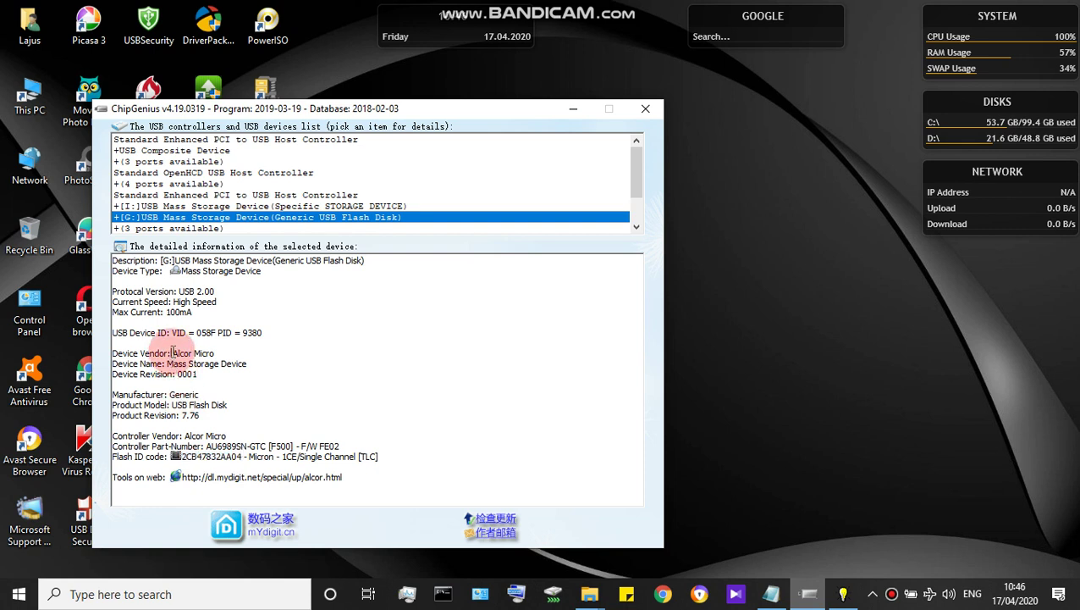
{"action": "left_click_drag", "start_coordinate": [172, 353], "coordinate": [219, 353]}
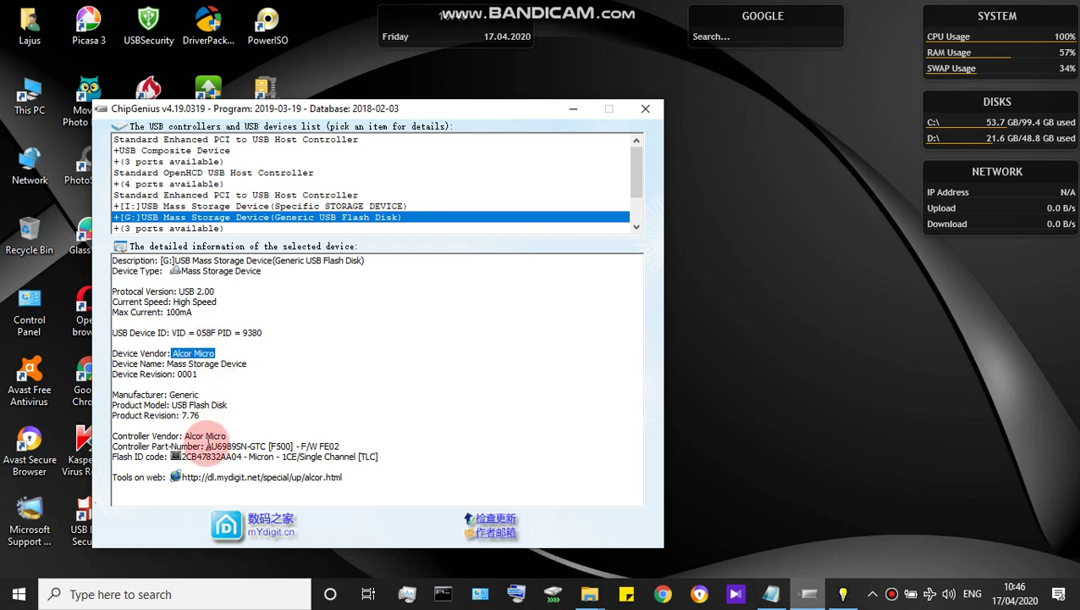
{"action": "left_click_drag", "start_coordinate": [207, 446], "coordinate": [269, 446]}
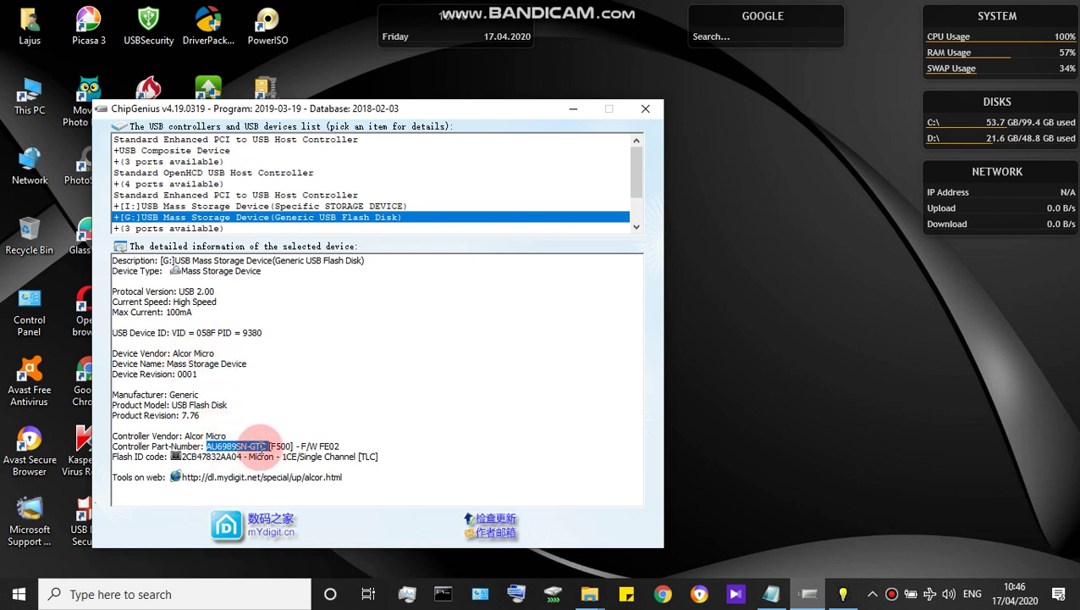
{"action": "left_click", "coordinate": [288, 353]}
{"action": "left_click", "coordinate": [573, 111]}
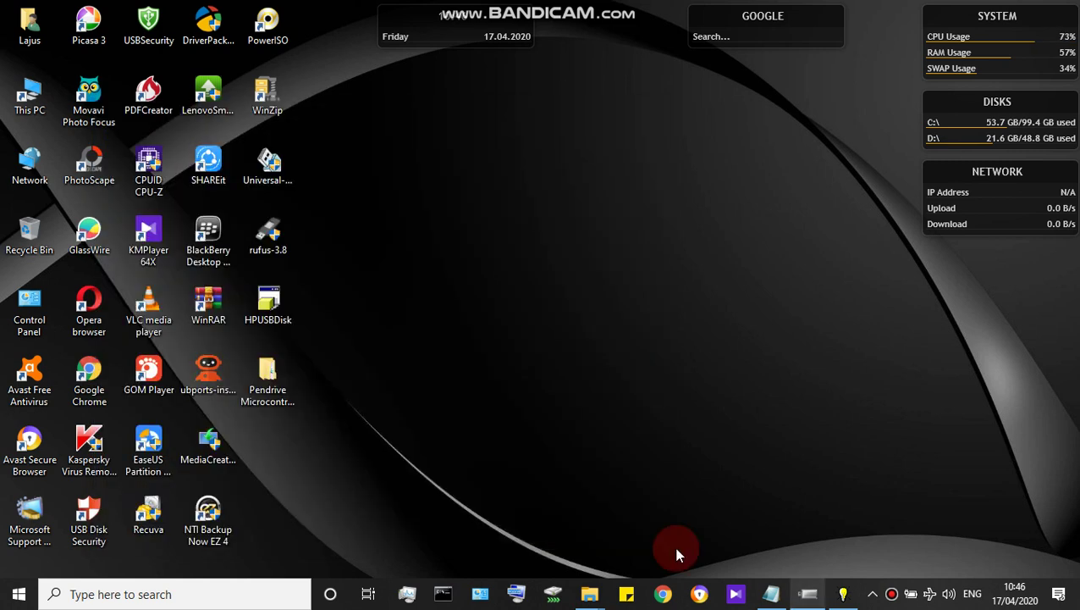
Switch to AlcorMP and examine the detected G drive and the commands available for its slot
{"action": "left_click", "coordinate": [844, 593]}
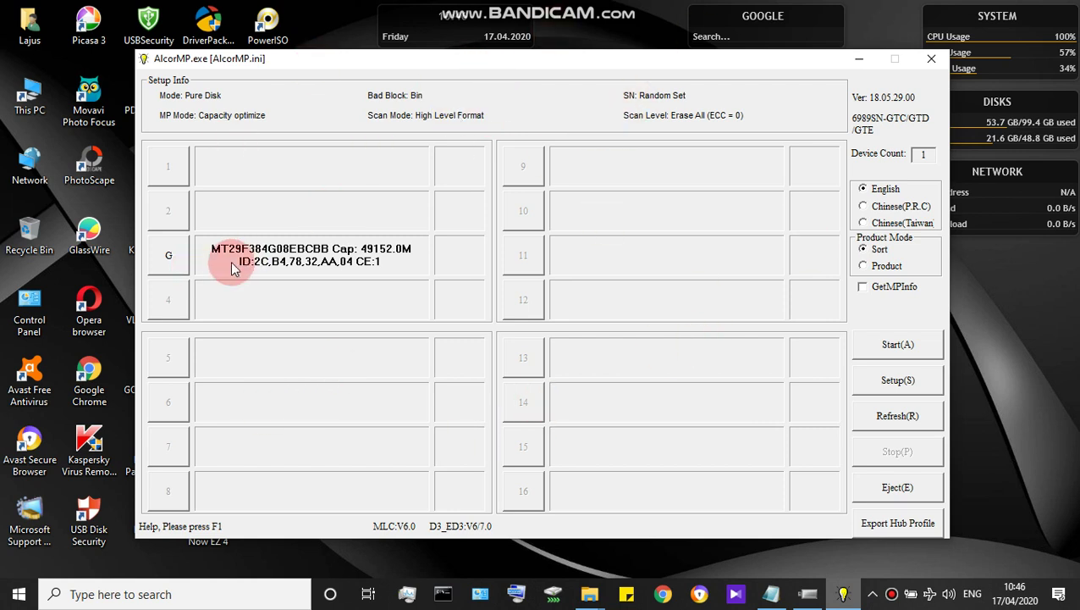
{"action": "right_click", "coordinate": [172, 254]}
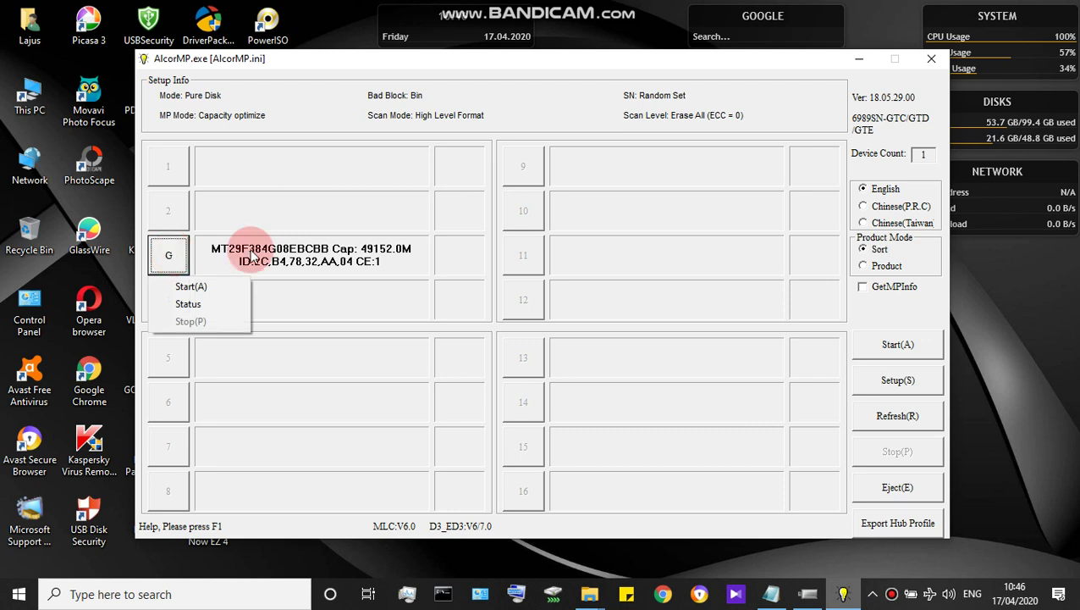
{"action": "left_click", "coordinate": [166, 251]}
{"action": "right_click", "coordinate": [165, 256]}
{"action": "left_click", "coordinate": [168, 256]}
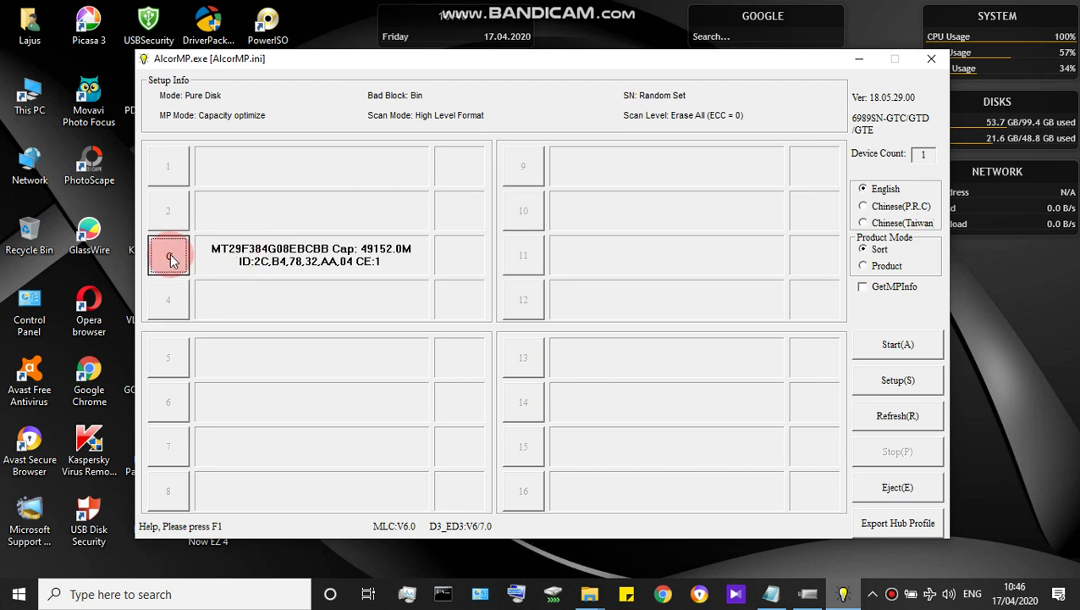
{"action": "right_click", "coordinate": [169, 256]}
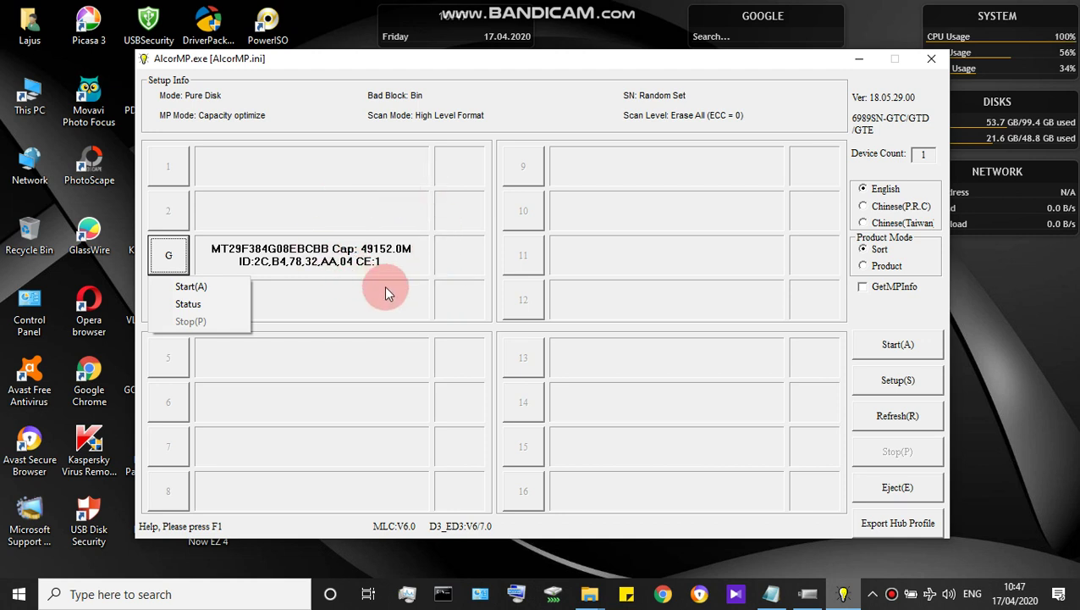
{"action": "left_click", "coordinate": [248, 269]}
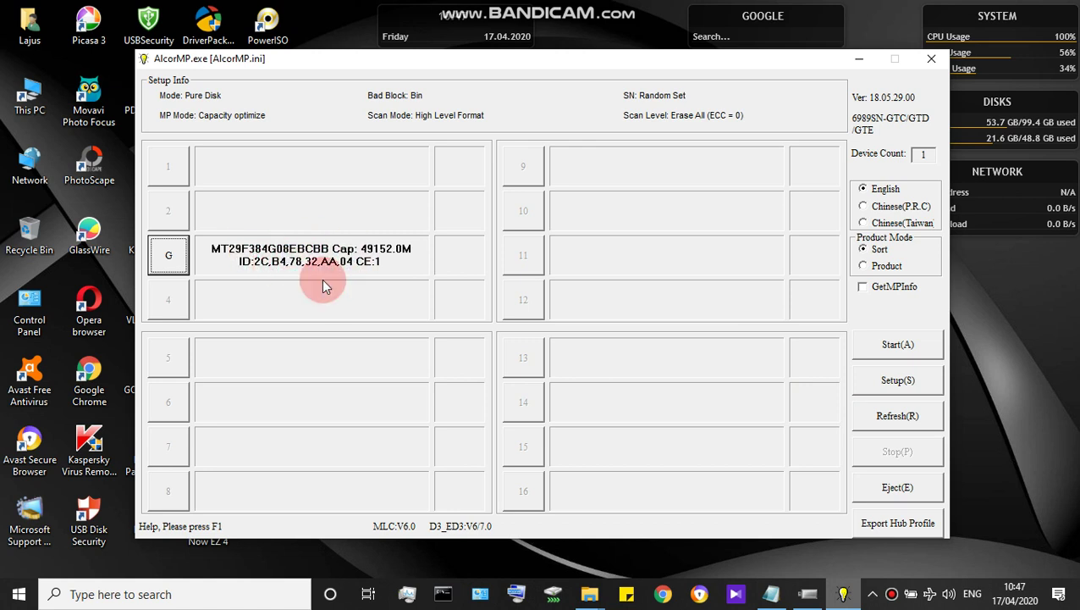
Open the Setup dialog with a blank password, accepting the capacity bins as they are, and move it clear of the G drive slot
{"action": "left_click", "coordinate": [896, 380]}
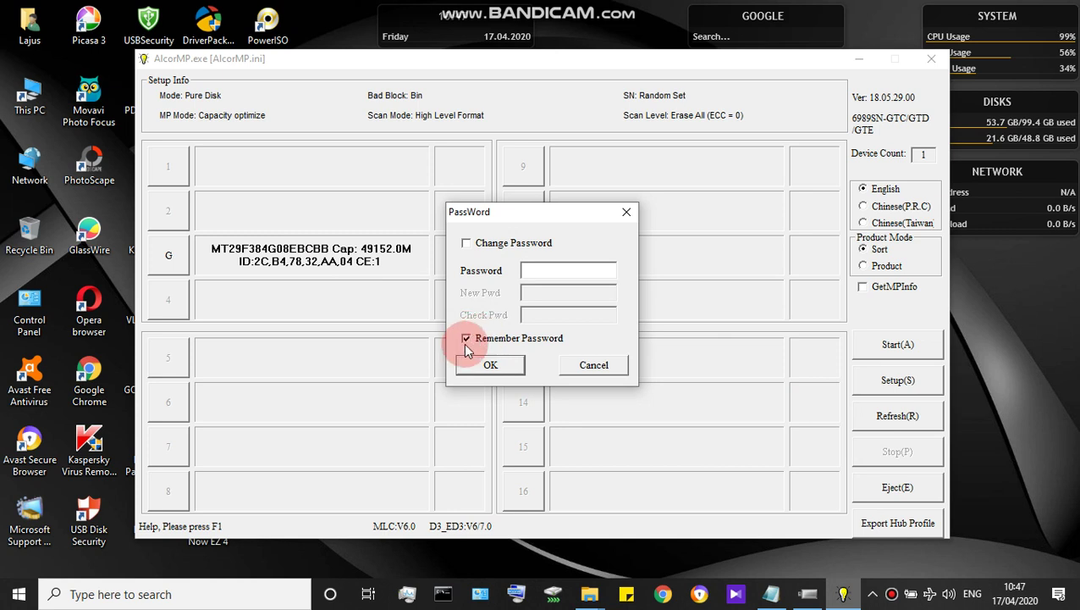
{"action": "left_click", "coordinate": [488, 365]}
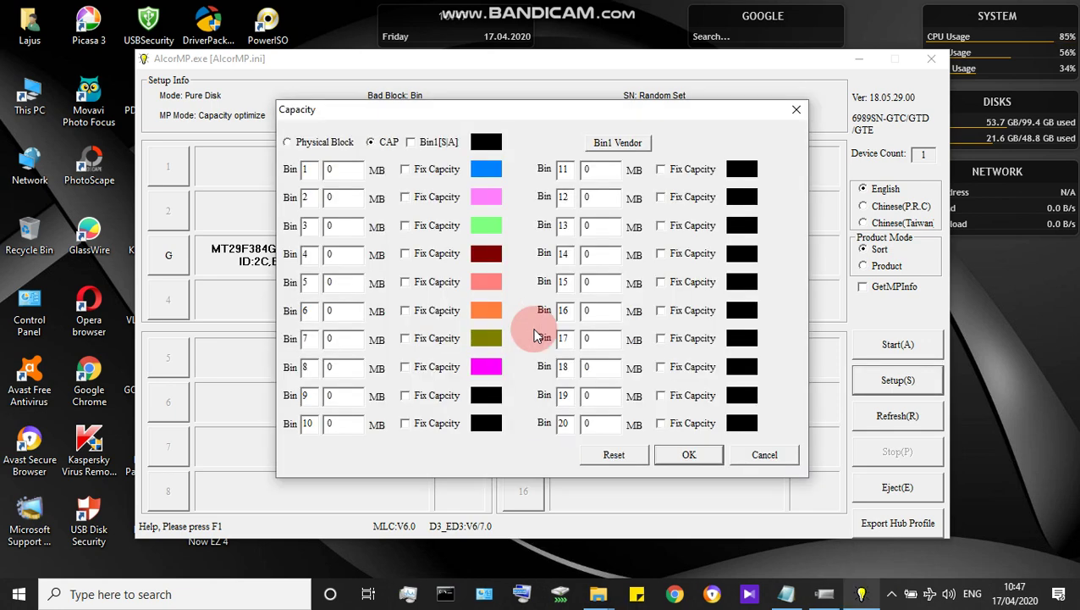
{"action": "left_click", "coordinate": [692, 456]}
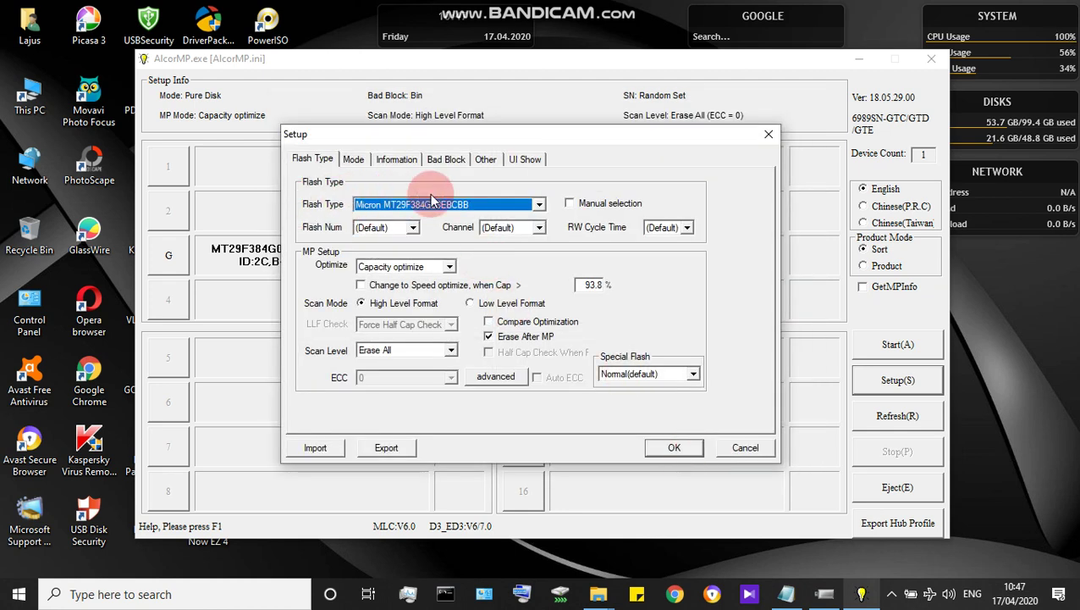
{"action": "left_click", "coordinate": [539, 204]}
{"action": "left_click", "coordinate": [566, 163]}
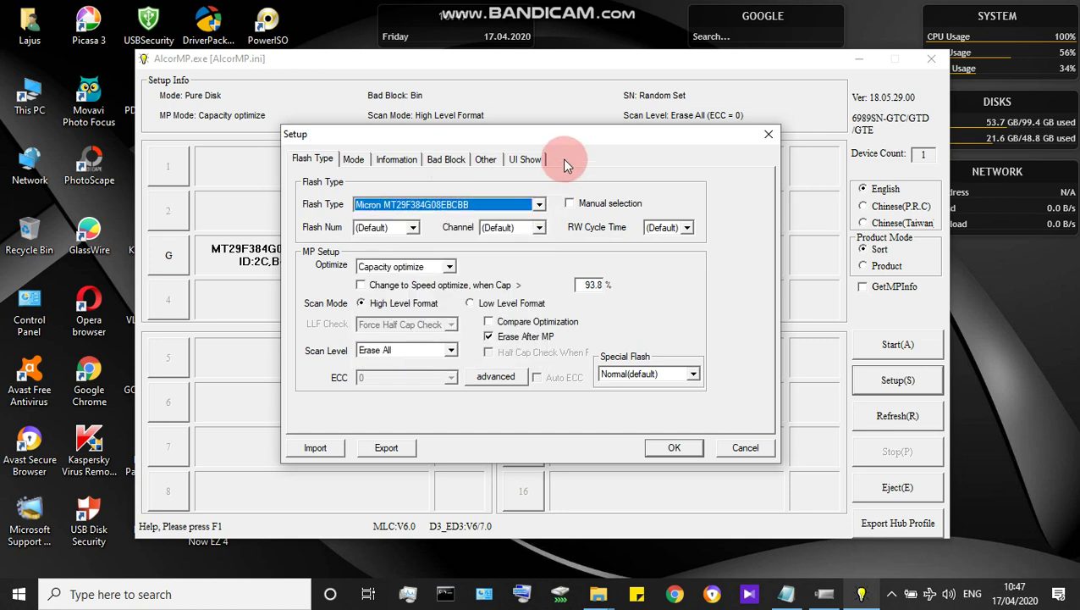
{"action": "left_click_drag", "start_coordinate": [566, 138], "coordinate": [779, 146]}
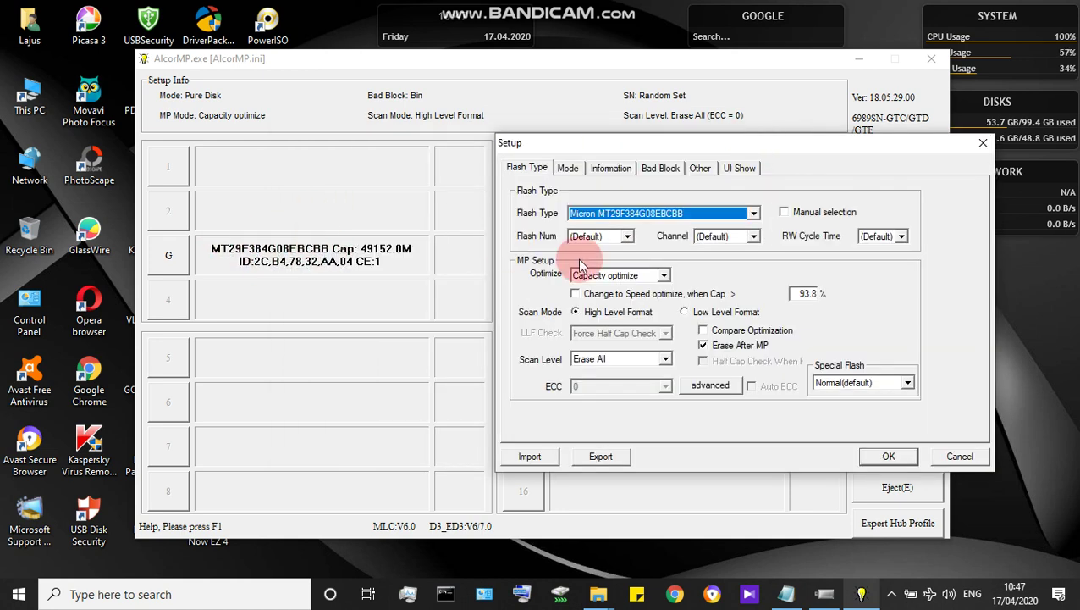
Configure flash type Micron MT29F384G08EBCBB, High Level Format scan mode, Erase After MP, scan level Erase All and Pure Disk mode
{"action": "left_click", "coordinate": [753, 214]}
{"action": "left_click", "coordinate": [753, 214]}
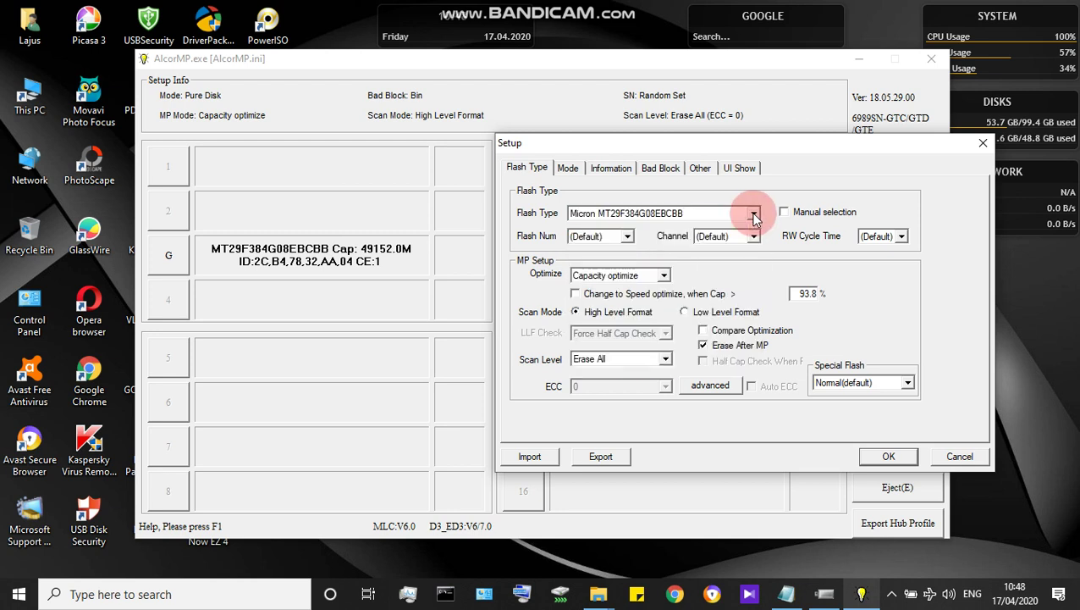
{"action": "left_click", "coordinate": [576, 313]}
{"action": "left_click", "coordinate": [716, 346]}
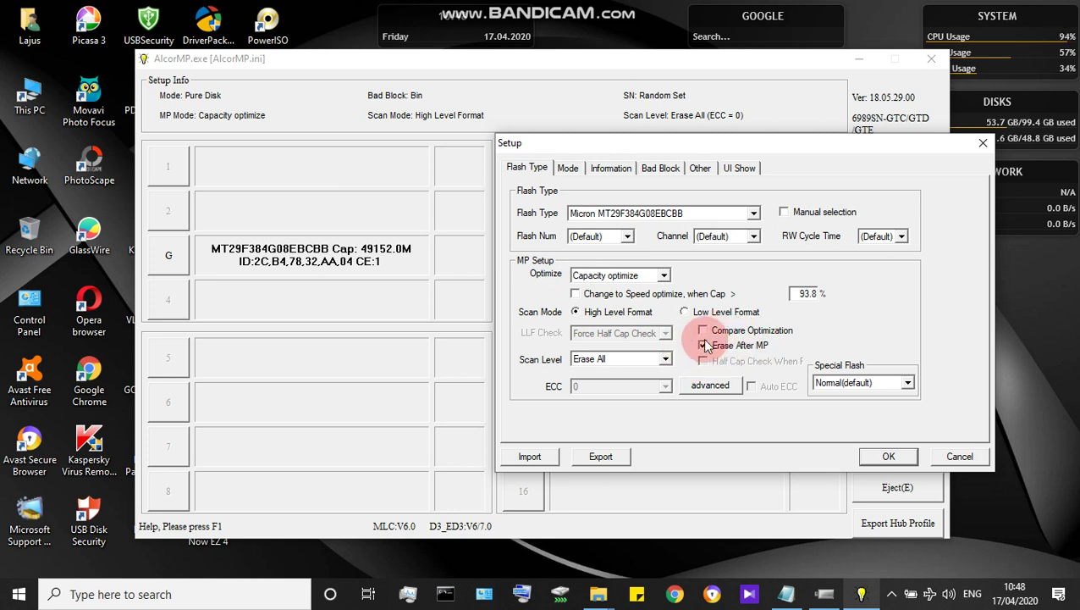
{"action": "left_click", "coordinate": [665, 360]}
{"action": "left_click", "coordinate": [665, 360]}
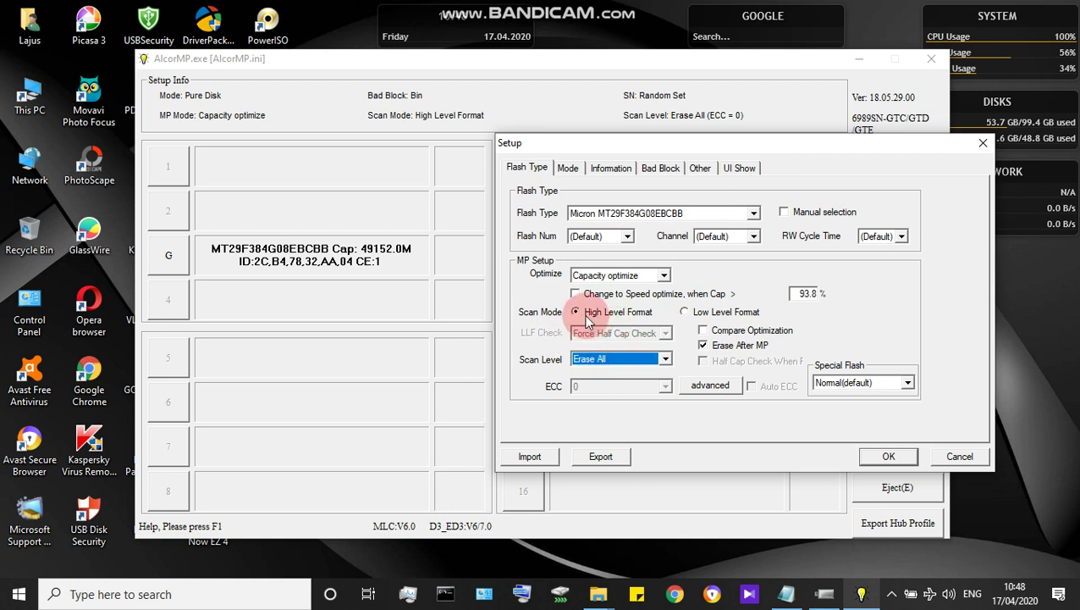
{"action": "left_click", "coordinate": [571, 172]}
{"action": "left_click", "coordinate": [529, 214]}
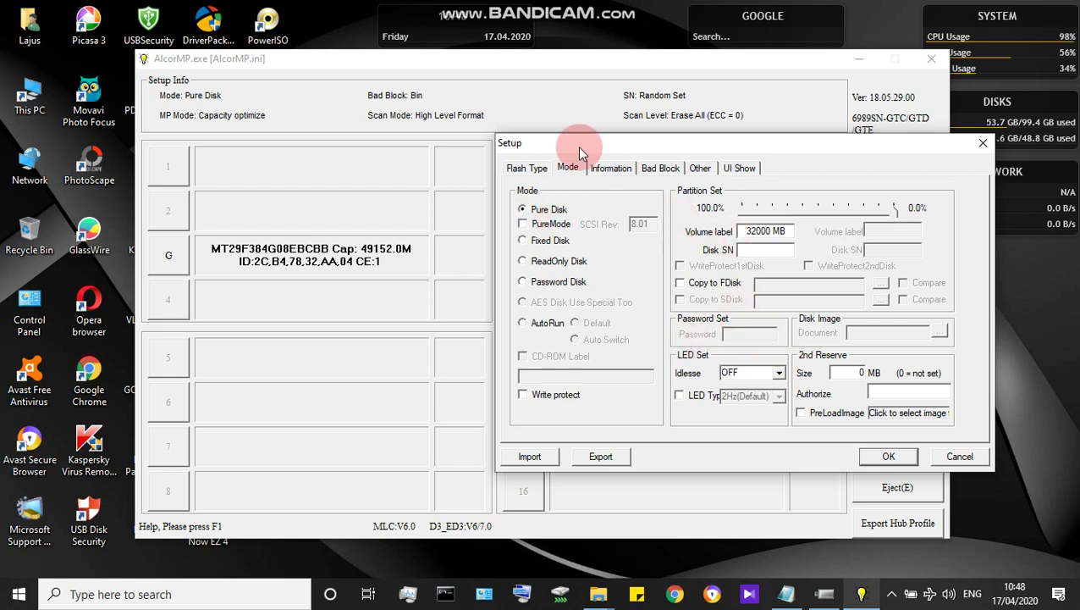
Review the VID and PID entries and the SCSI and USB vendor and product strings in the setup information
{"action": "left_click", "coordinate": [612, 169]}
{"action": "left_click", "coordinate": [603, 210]}
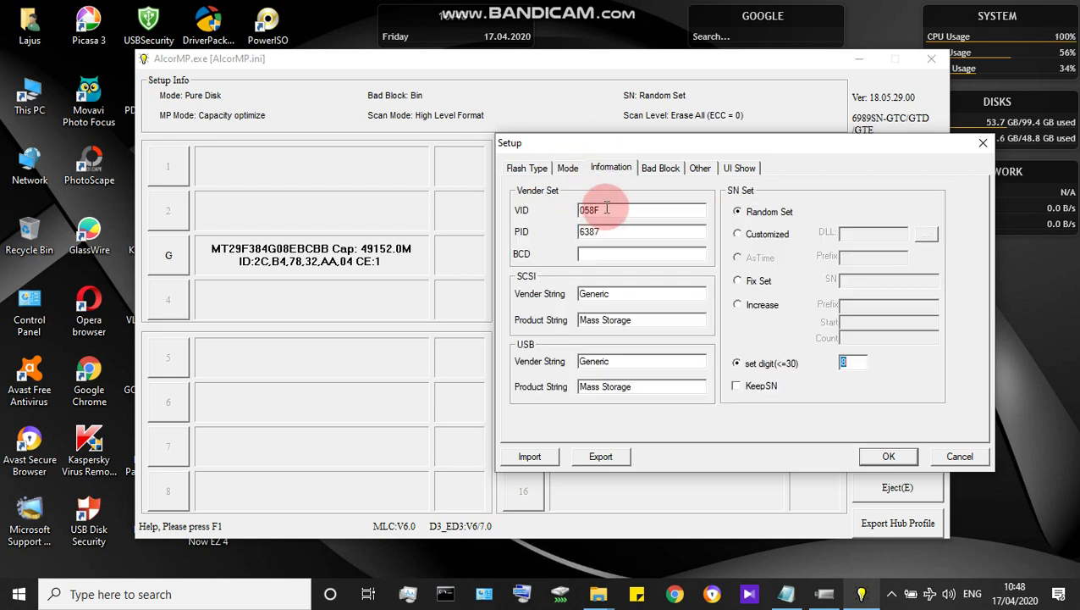
{"action": "double_click", "coordinate": [591, 231]}
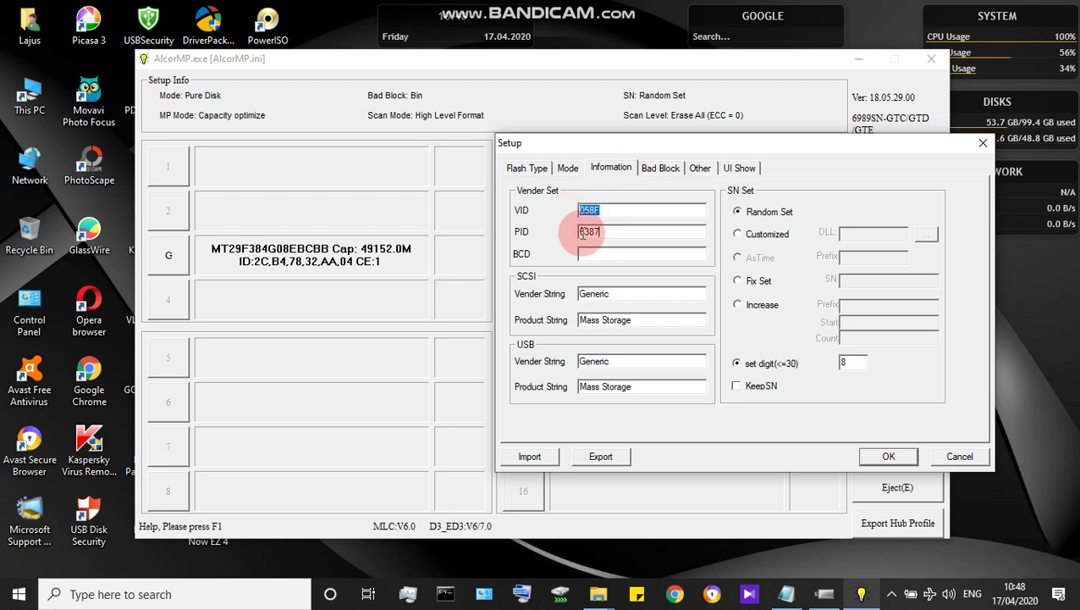
{"action": "key", "text": "Tab"}
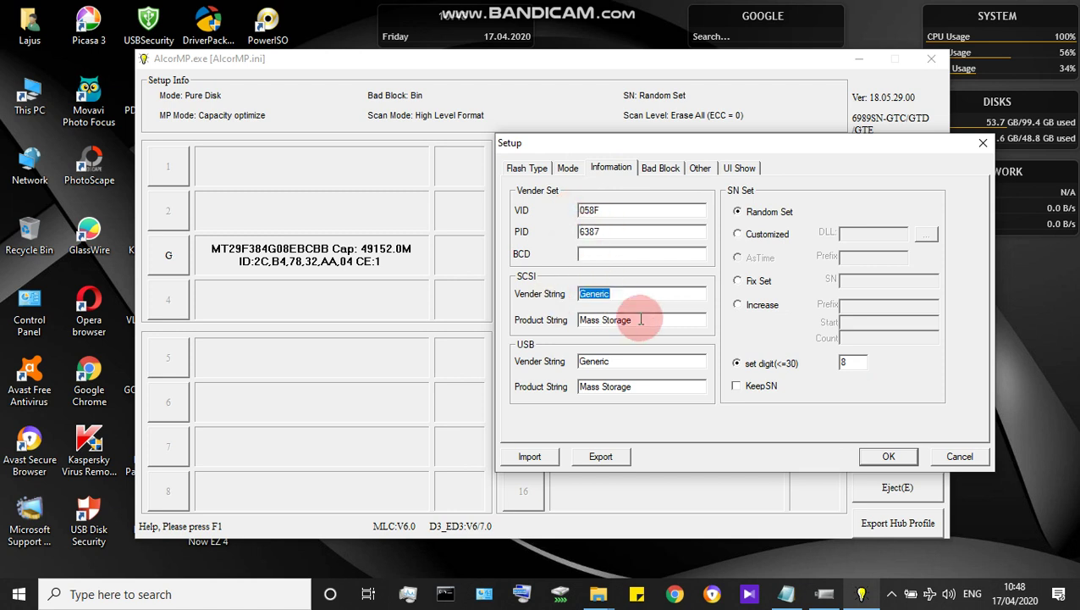
{"action": "key", "text": "Tab"}
{"action": "key", "text": "Tab"}
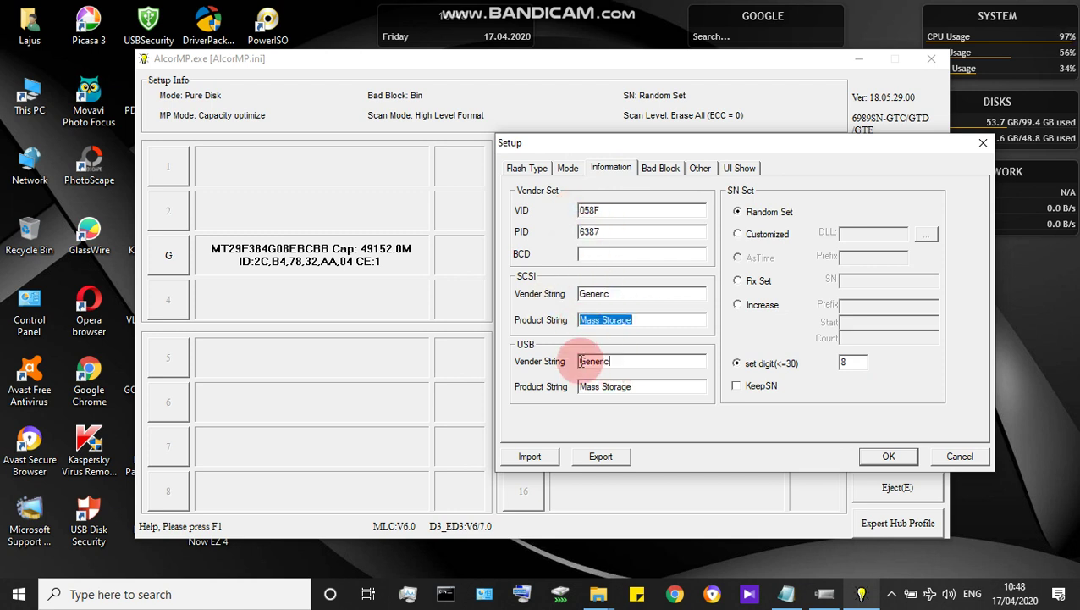
{"action": "left_click_drag", "start_coordinate": [584, 387], "coordinate": [648, 387]}
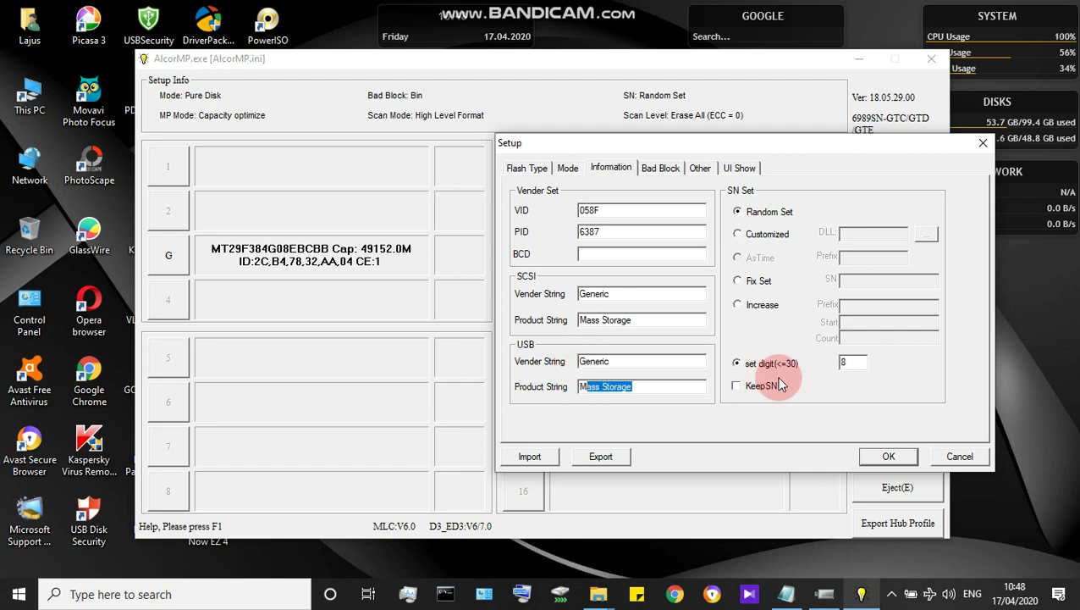
Place the ChipGenius window beside the Setup dialog to compare the device's VID, PID and vendor details
{"action": "left_click", "coordinate": [823, 593]}
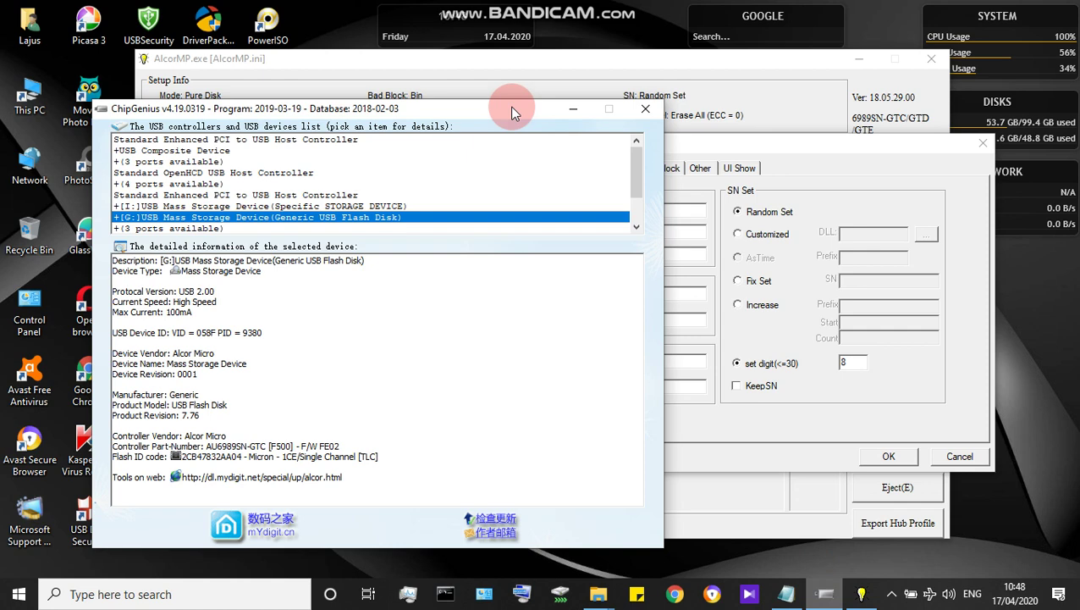
{"action": "left_click_drag", "start_coordinate": [512, 110], "coordinate": [337, 102]}
{"action": "left_click", "coordinate": [410, 200]}
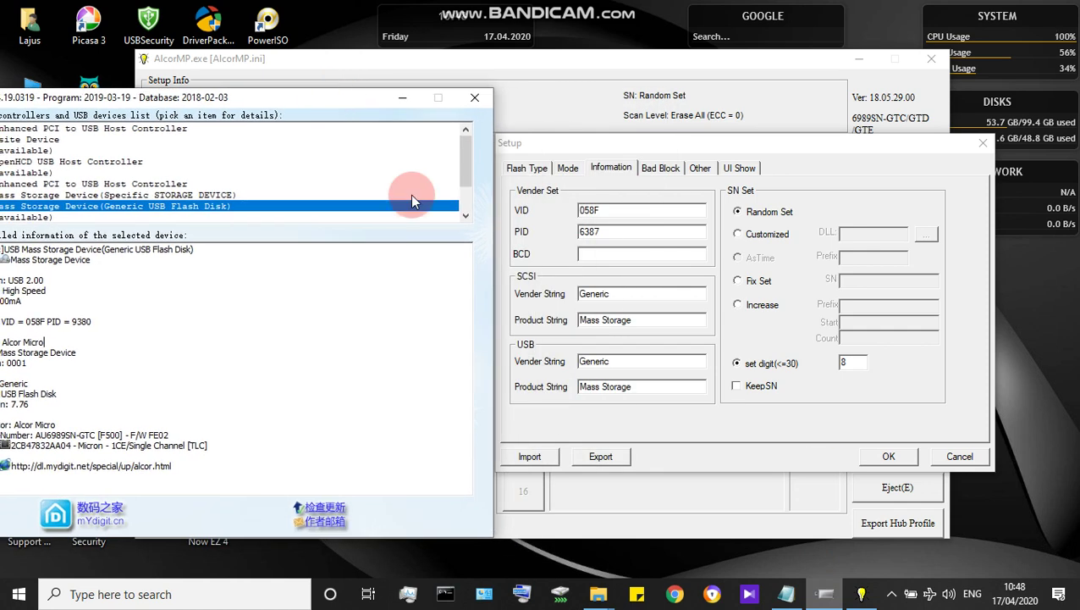
{"action": "left_click", "coordinate": [677, 242]}
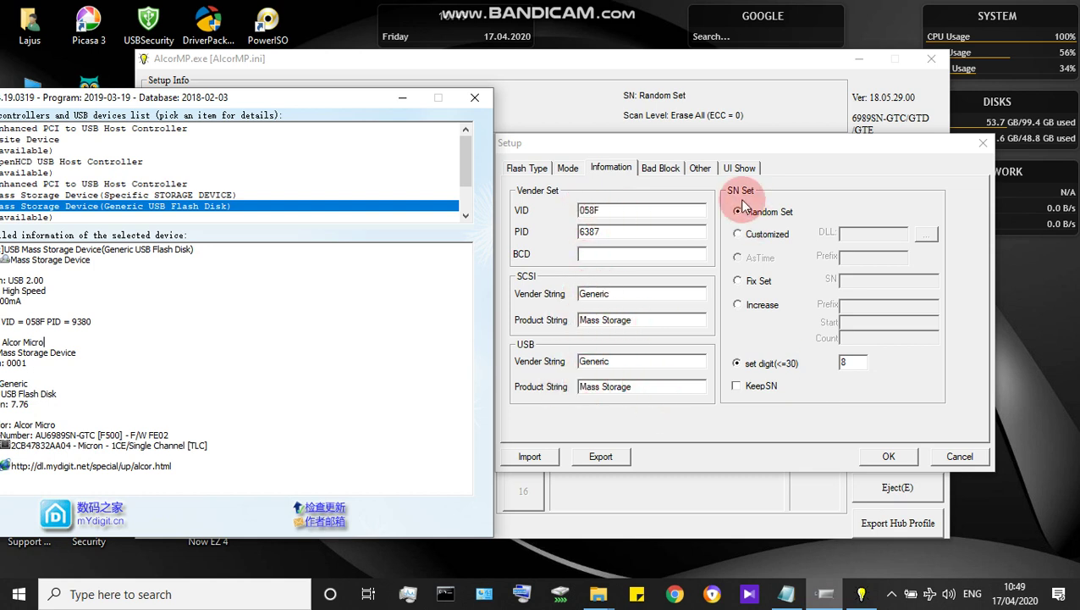
Choose the Bin option for bad block handling and Spec FlashID as the compelled flash specification
{"action": "left_click", "coordinate": [660, 169]}
{"action": "left_click", "coordinate": [540, 295]}
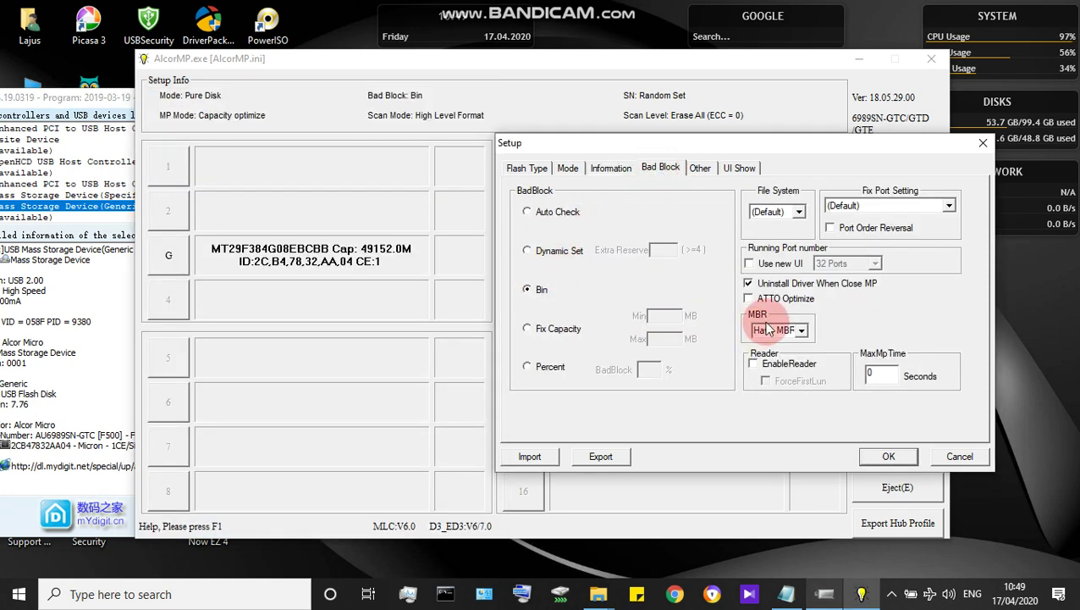
{"action": "left_click", "coordinate": [700, 168]}
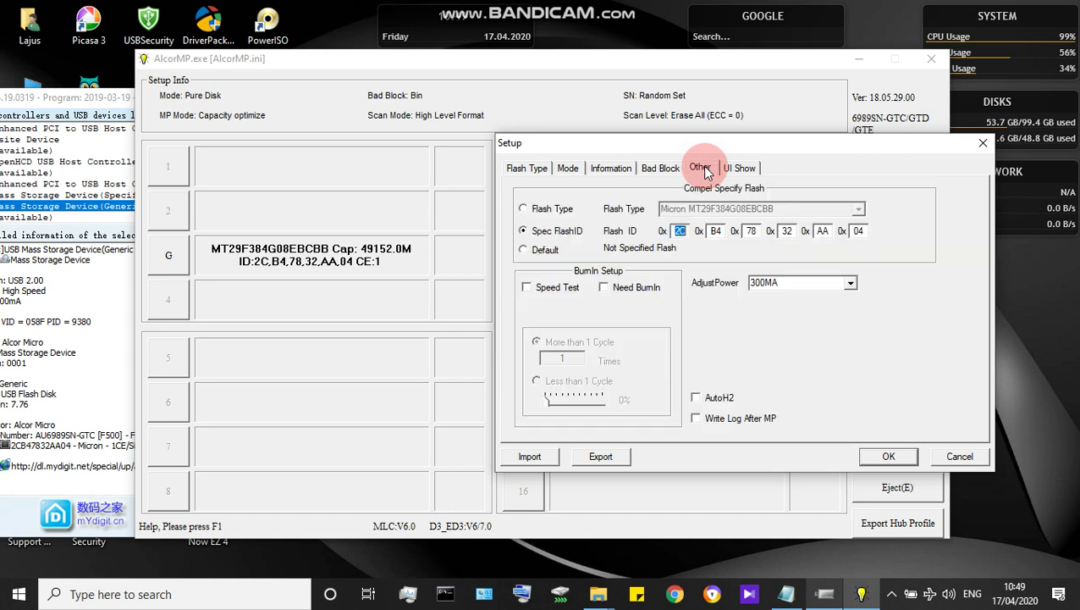
{"action": "left_click", "coordinate": [544, 214]}
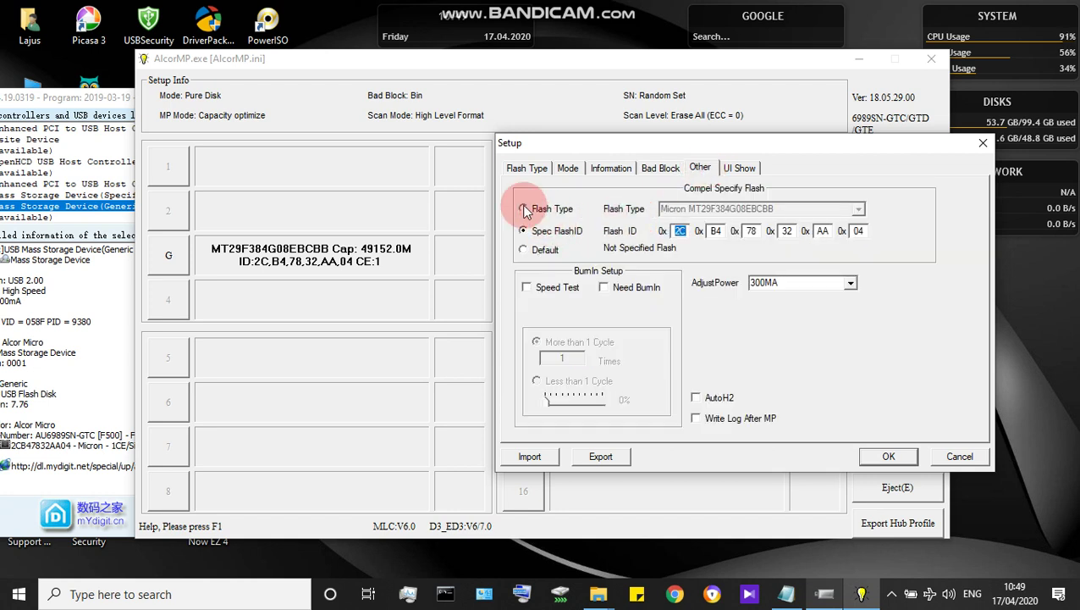
{"action": "left_click", "coordinate": [860, 209]}
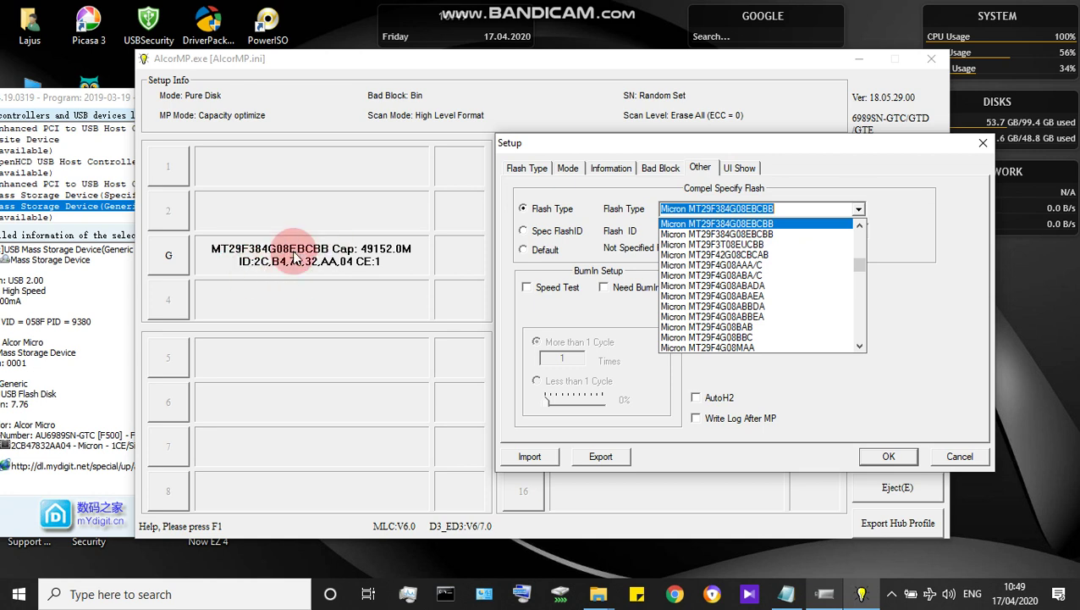
{"action": "left_click", "coordinate": [861, 208]}
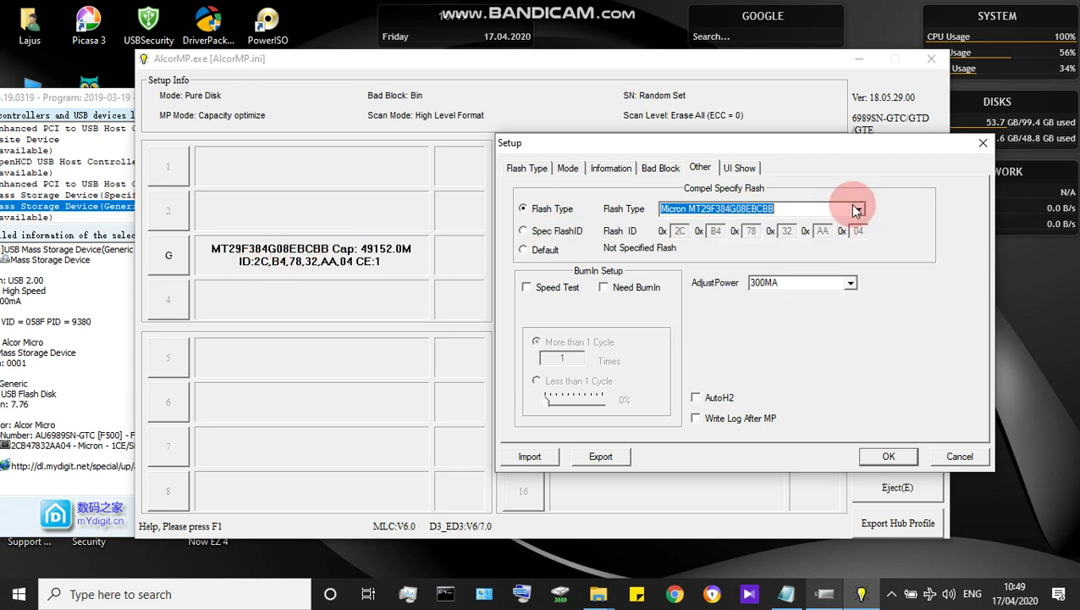
{"action": "left_click", "coordinate": [525, 232]}
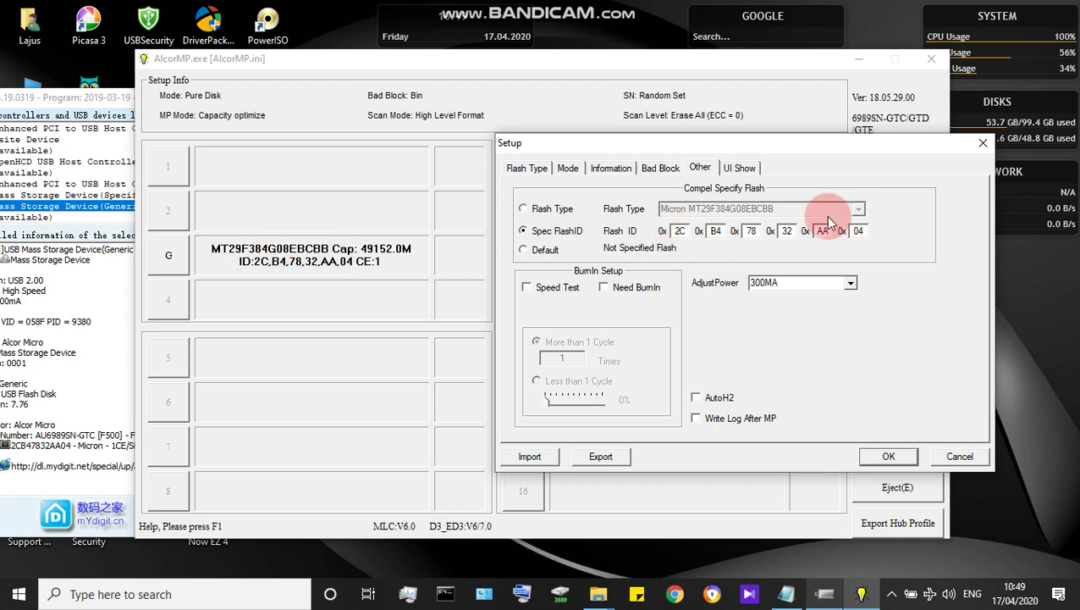
Set AdjustPower to 300MA and accept the setup, leaving the result display options as they are
{"action": "left_click", "coordinate": [849, 286]}
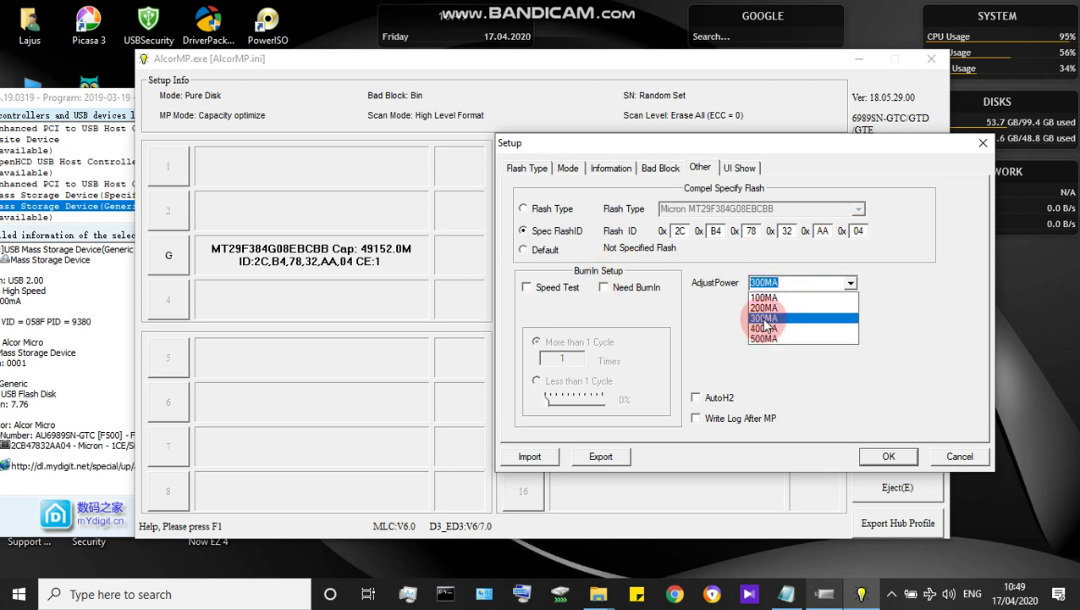
{"action": "left_click", "coordinate": [764, 320]}
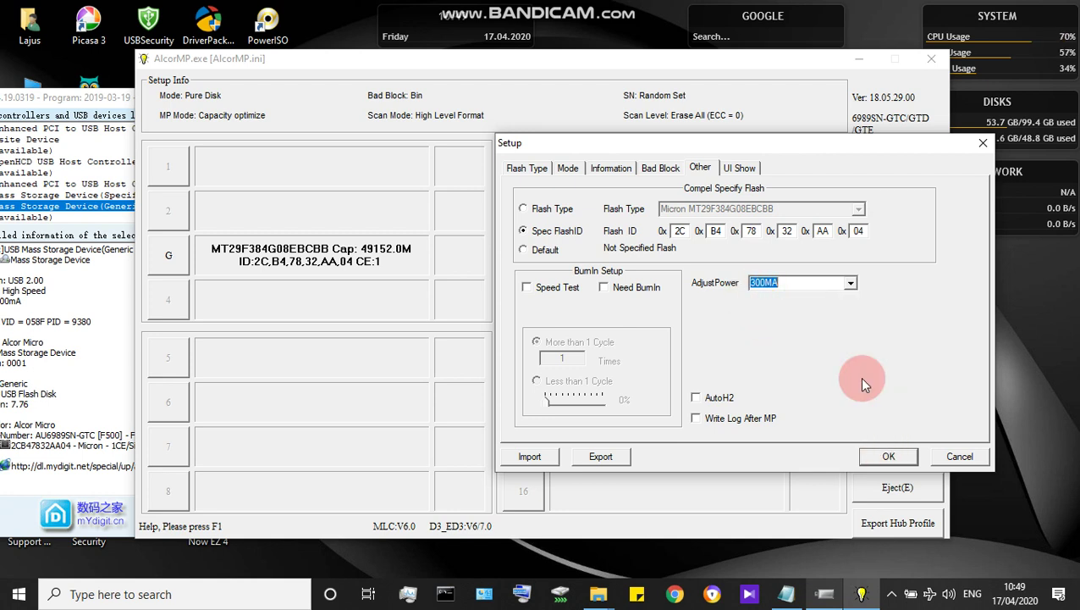
{"action": "left_click", "coordinate": [737, 167]}
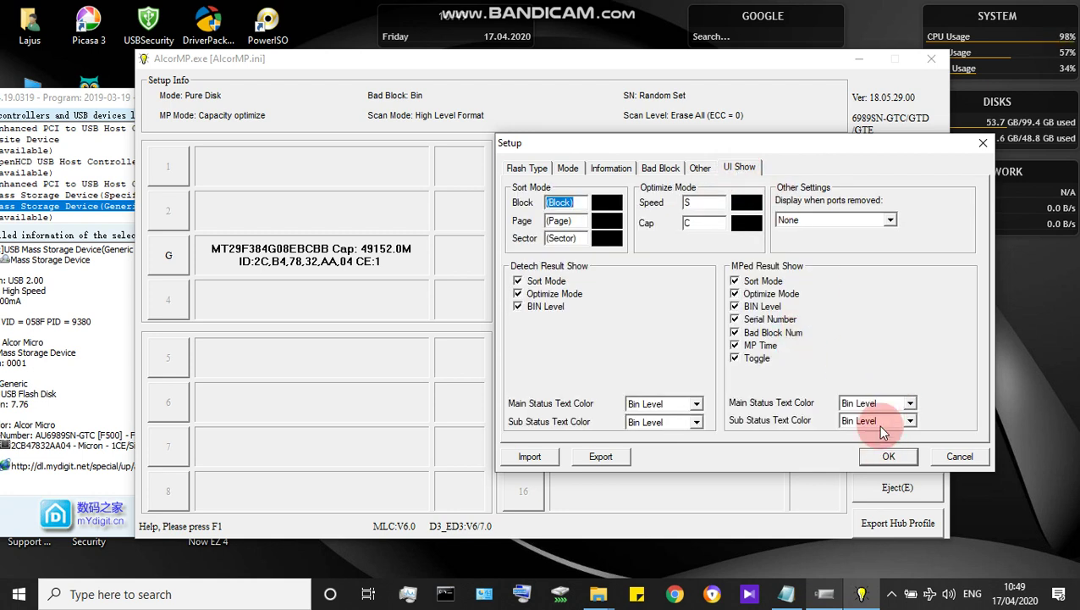
{"action": "left_click", "coordinate": [887, 458]}
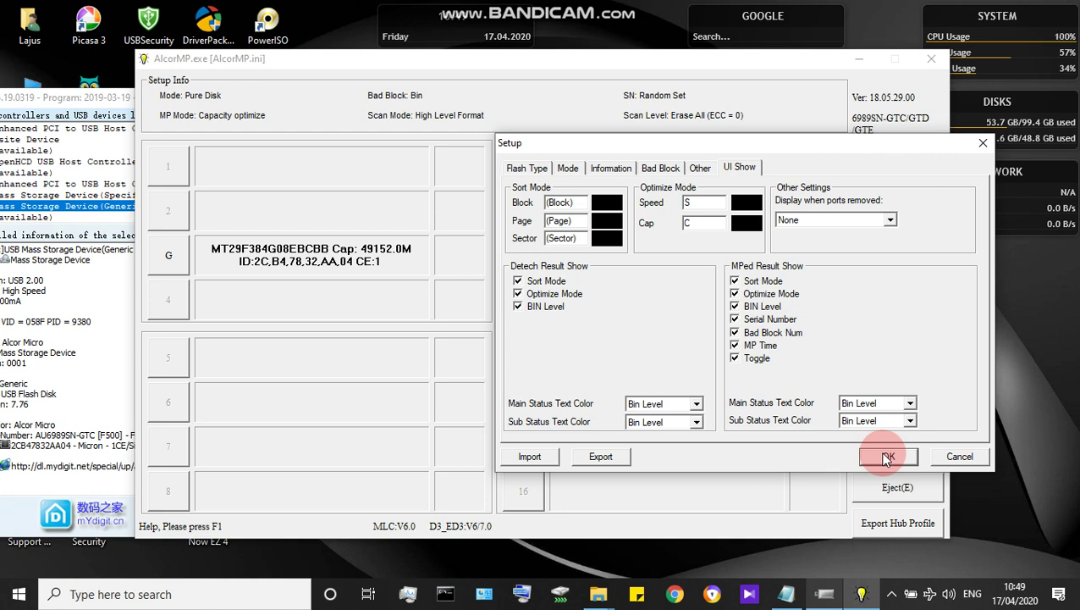
{"action": "left_click", "coordinate": [887, 457]}
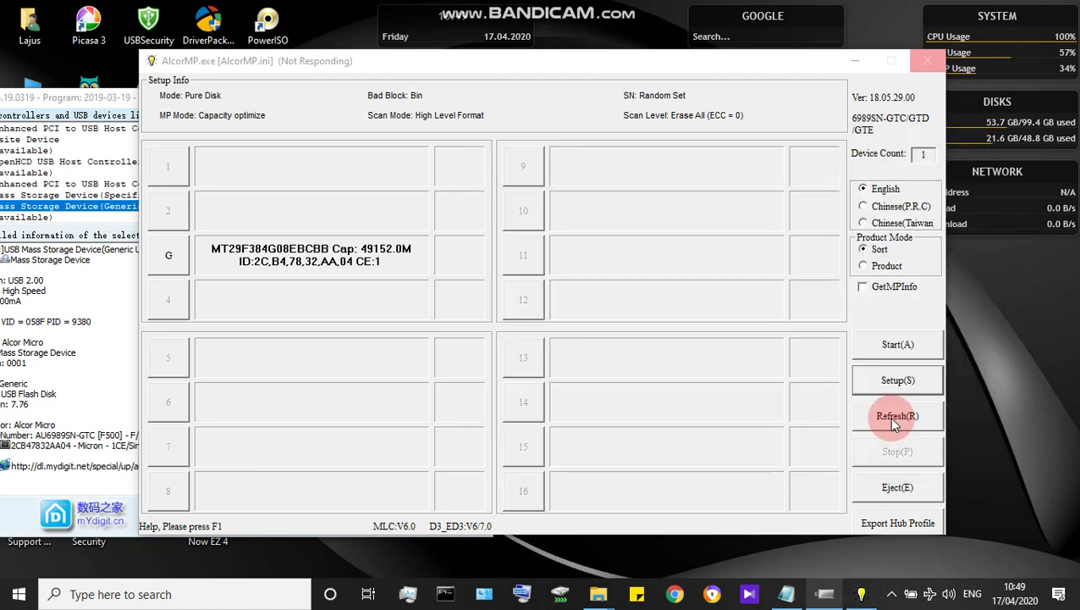
Refresh the detected devices and review the configuration status of the drive in slot G
{"action": "left_click", "coordinate": [895, 423]}
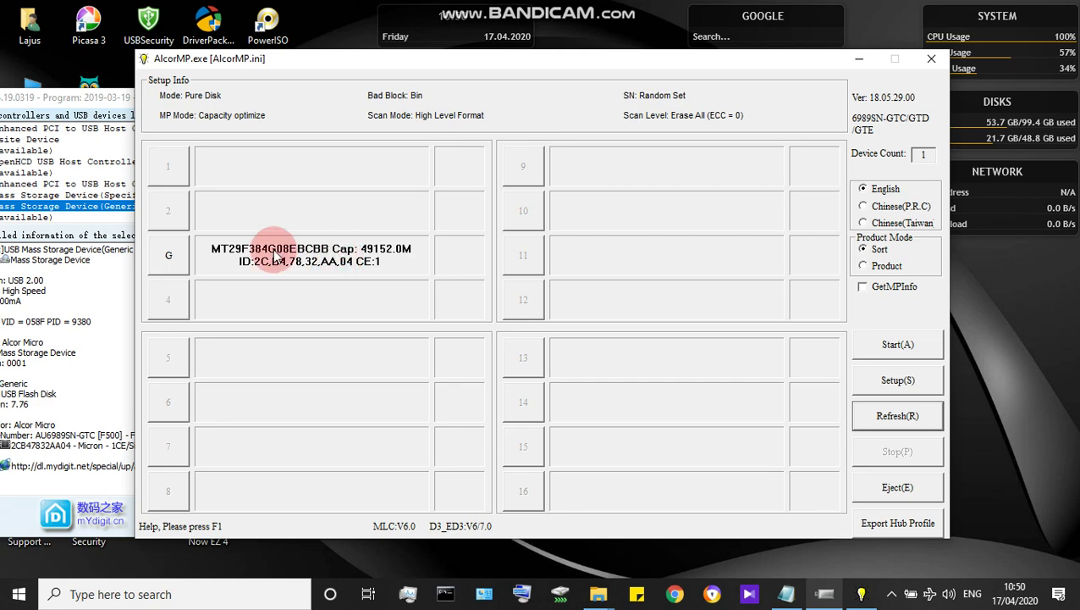
{"action": "left_click", "coordinate": [166, 253]}
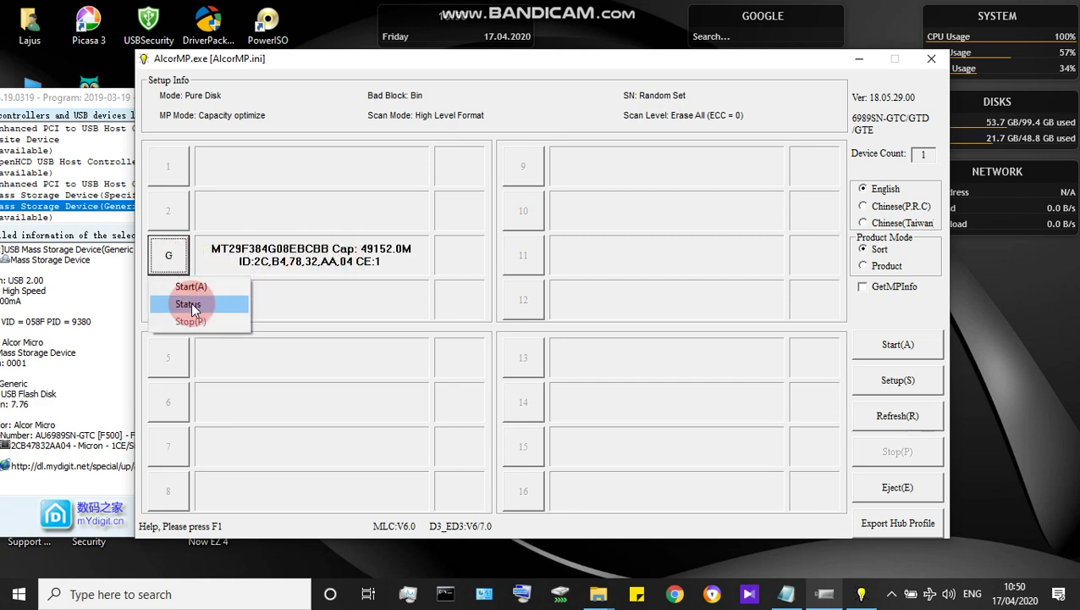
{"action": "left_click", "coordinate": [188, 304]}
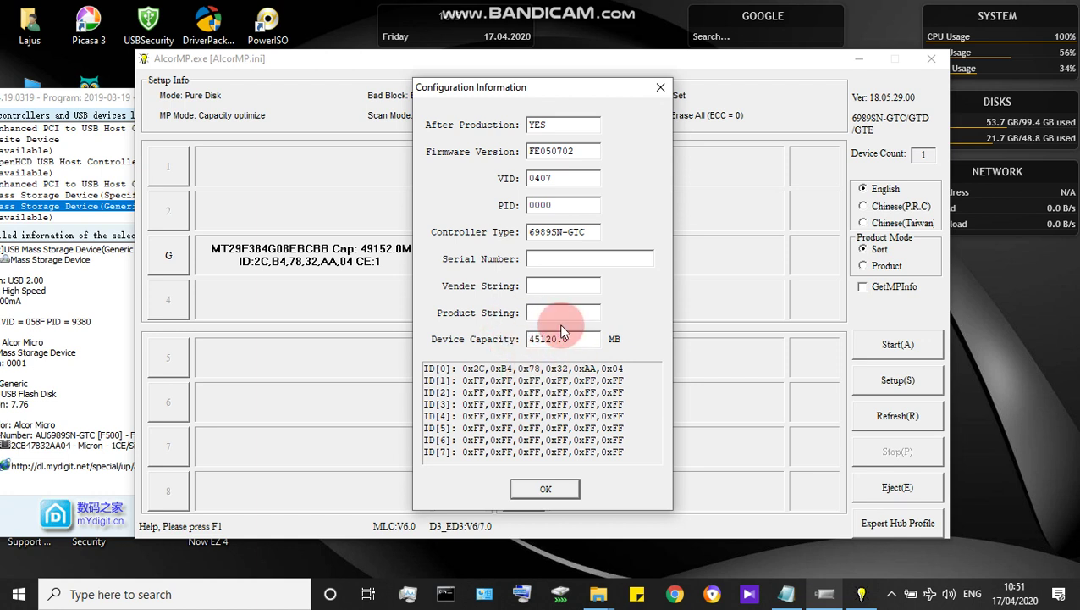
{"action": "left_click", "coordinate": [542, 489]}
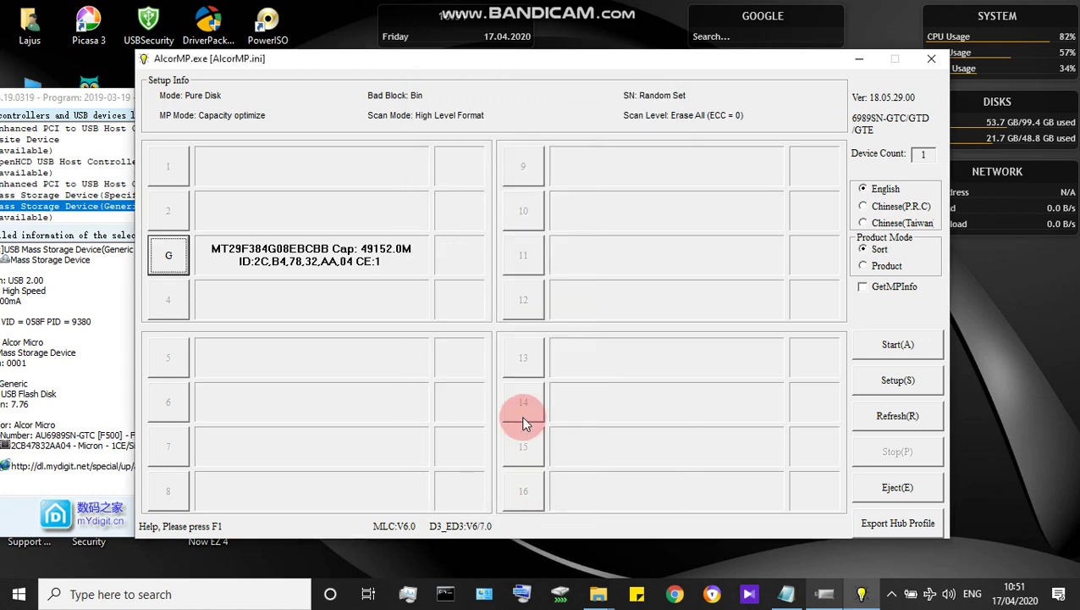